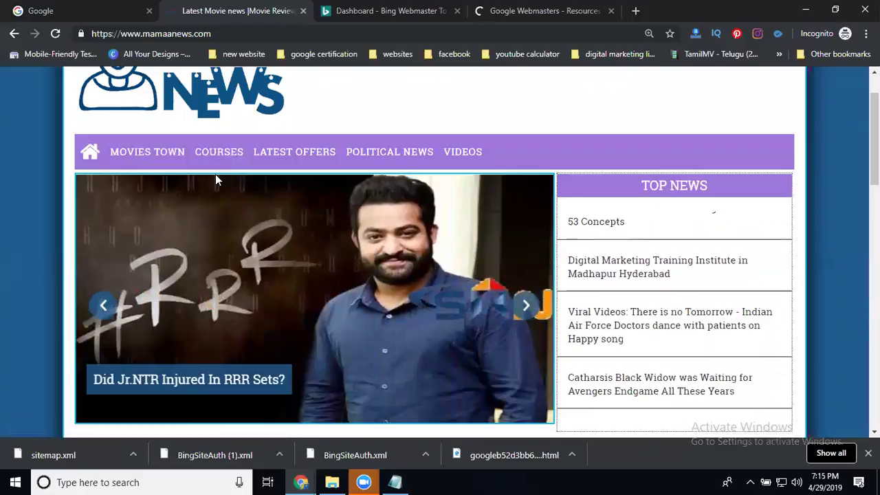
- Check the Bing Webmaster dashboard, then switch to the Google Webmasters page
{"action": "left_click", "coordinate": [374, 11]}
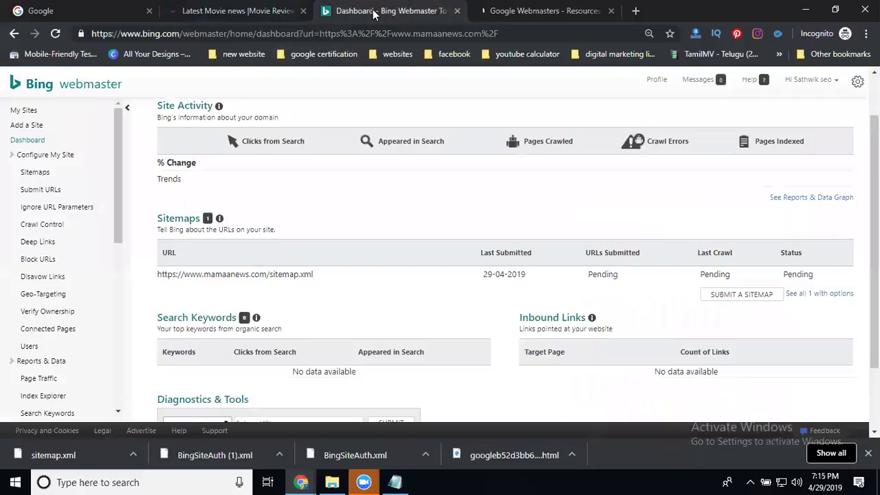
{"action": "left_click", "coordinate": [527, 10]}
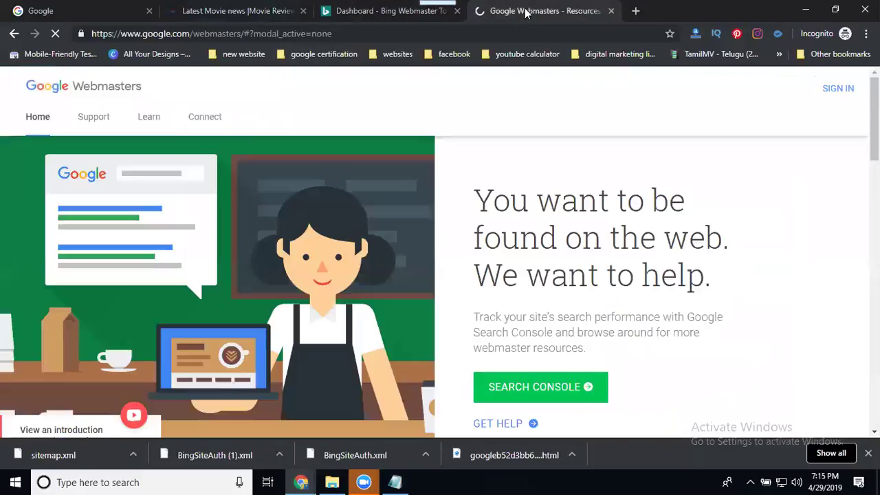
- Sign in, search properties for 'mama', copy the account e-mail, and switch to the incognito window
{"action": "left_click", "coordinate": [844, 90]}
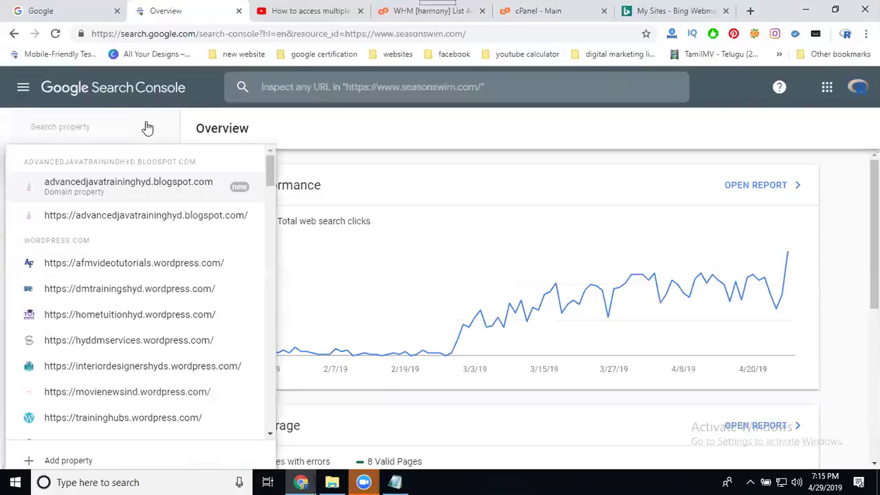
{"action": "type", "text": "mama"}
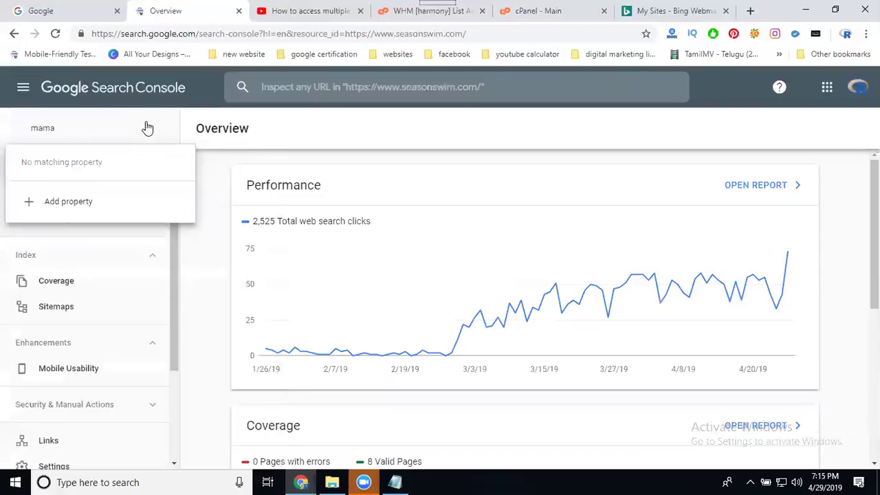
{"action": "left_click", "coordinate": [859, 94]}
{"action": "triple_click", "coordinate": [806, 132]}
{"action": "key", "text": "ctrl+c"}
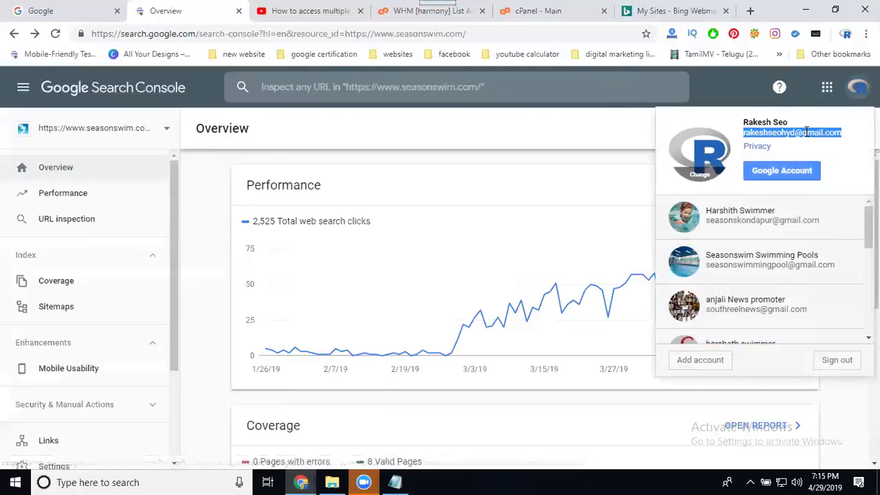
{"action": "key", "text": "Escape"}
{"action": "left_click", "coordinate": [858, 88]}
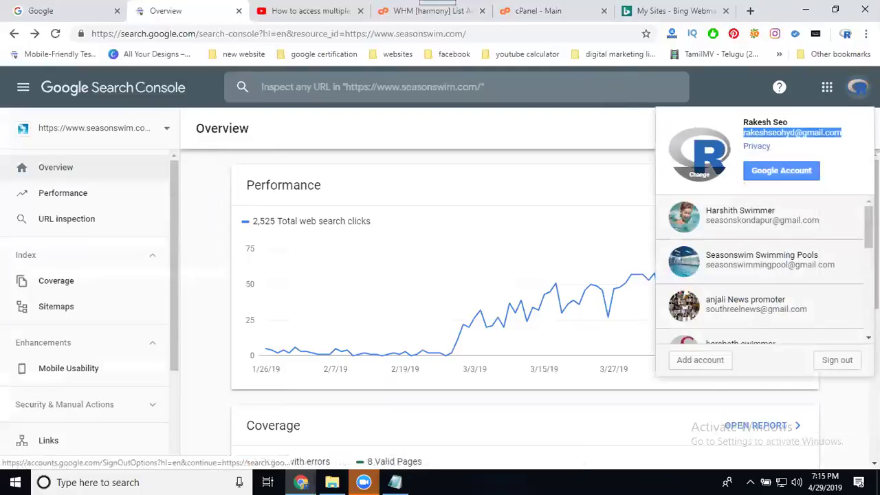
{"action": "left_click", "coordinate": [301, 481]}
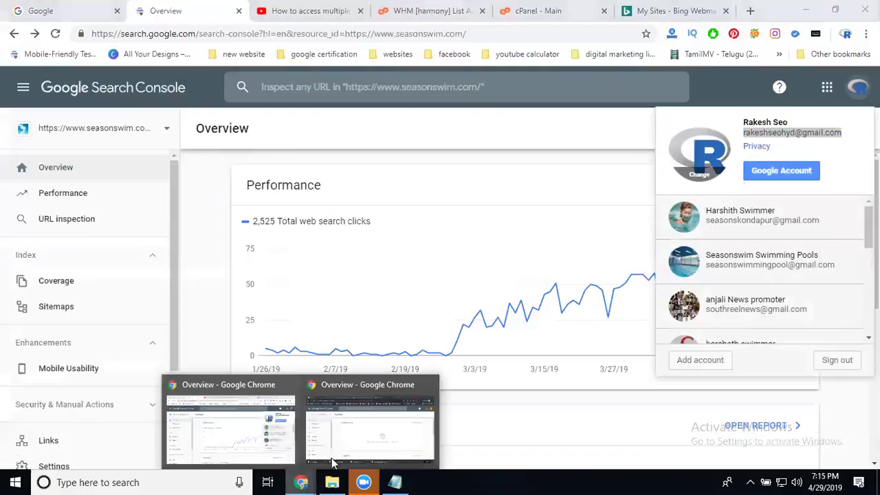
{"action": "left_click", "coordinate": [349, 436]}
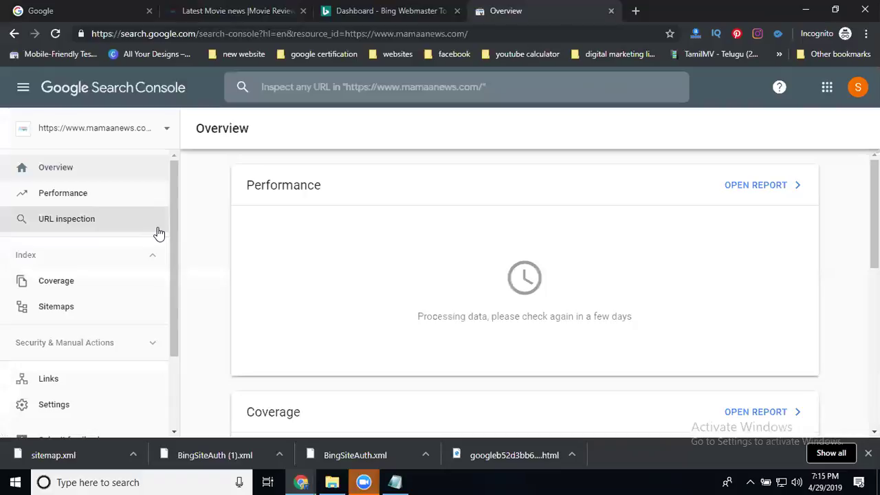
- Under Settings > Users and permissions, add the copied e-mail as a user with Full permission
{"action": "scroll", "coordinate": [14, 385], "scroll_direction": "down", "scroll_amount": 2}
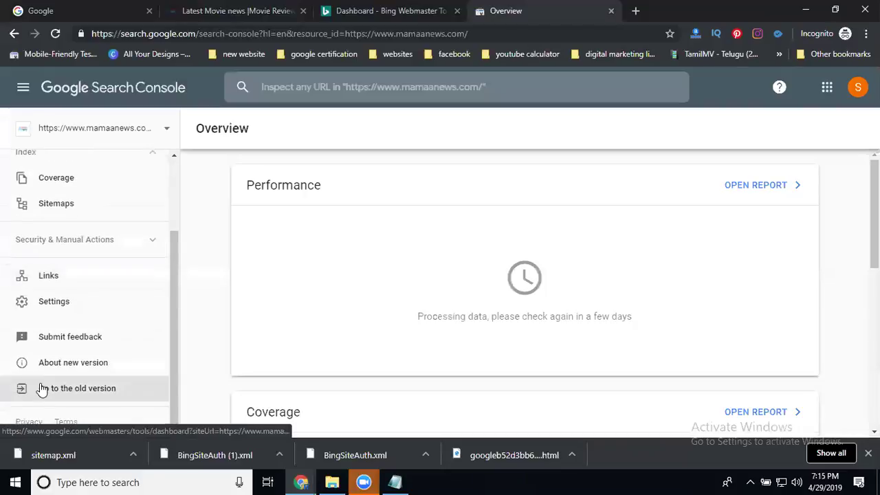
{"action": "left_click", "coordinate": [64, 307]}
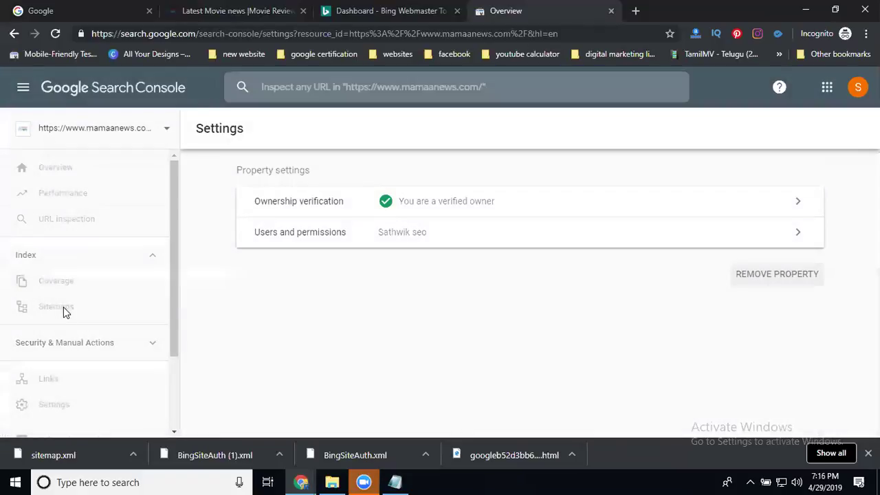
{"action": "left_click", "coordinate": [259, 235]}
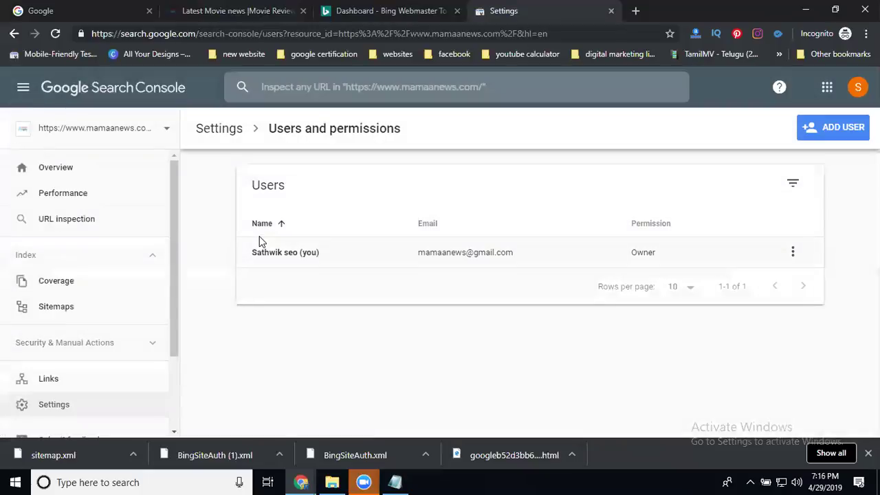
{"action": "left_click", "coordinate": [823, 133]}
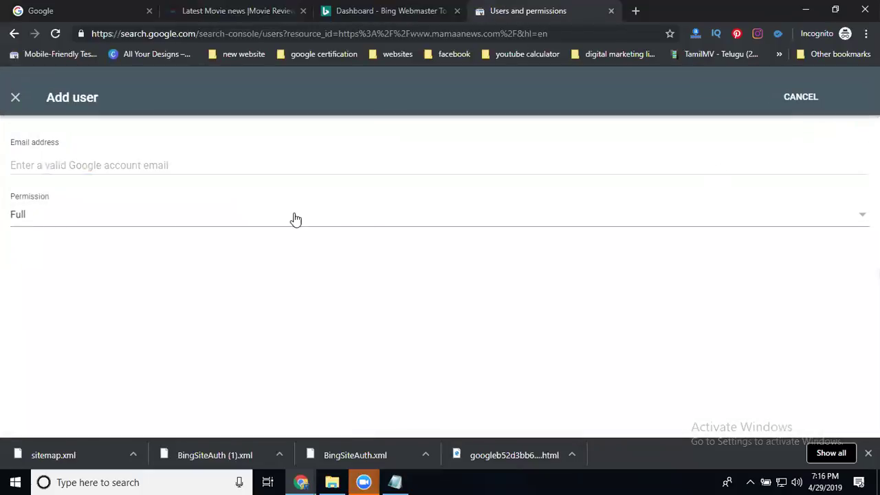
{"action": "left_click", "coordinate": [99, 168]}
{"action": "key", "text": "ctrl+v"}
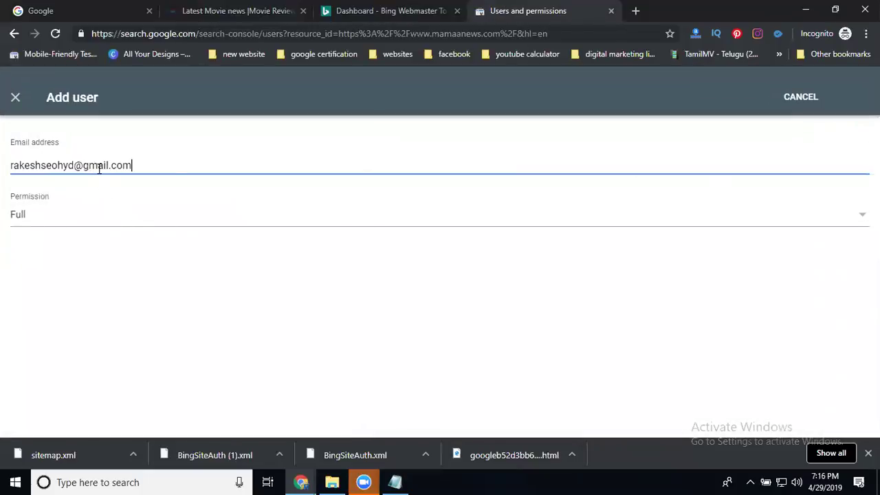
{"action": "left_click", "coordinate": [59, 218]}
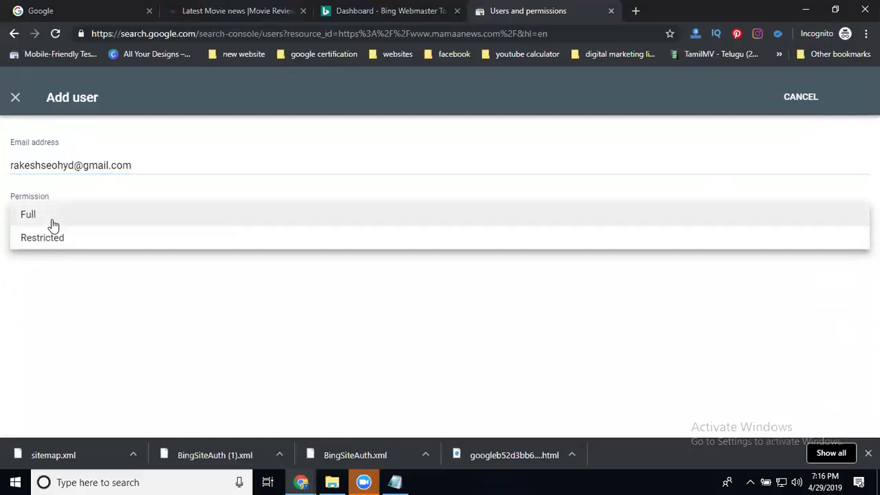
{"action": "left_click", "coordinate": [53, 225]}
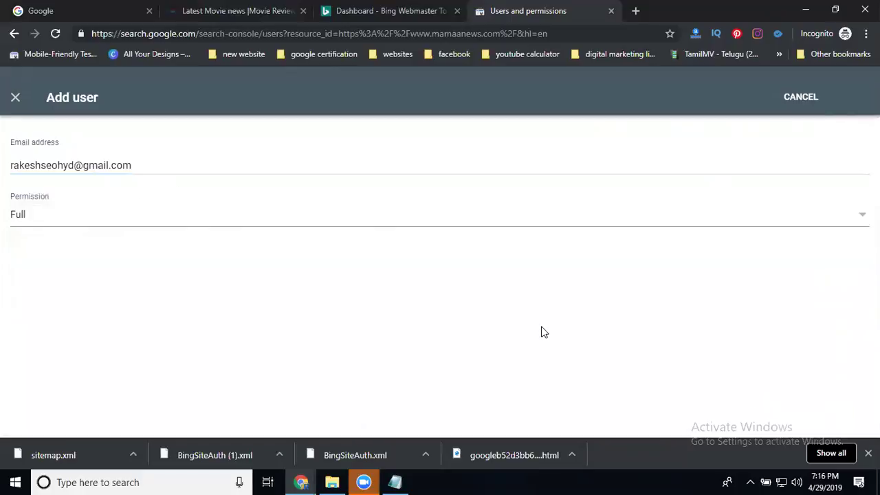
{"action": "left_click", "coordinate": [868, 453]}
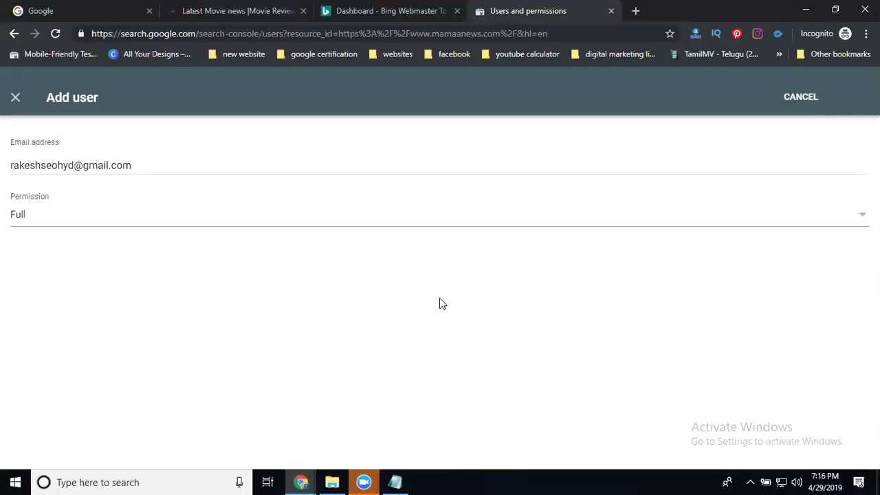
{"action": "left_click", "coordinate": [111, 215]}
{"action": "left_click", "coordinate": [110, 214]}
{"action": "left_click", "coordinate": [800, 97]}
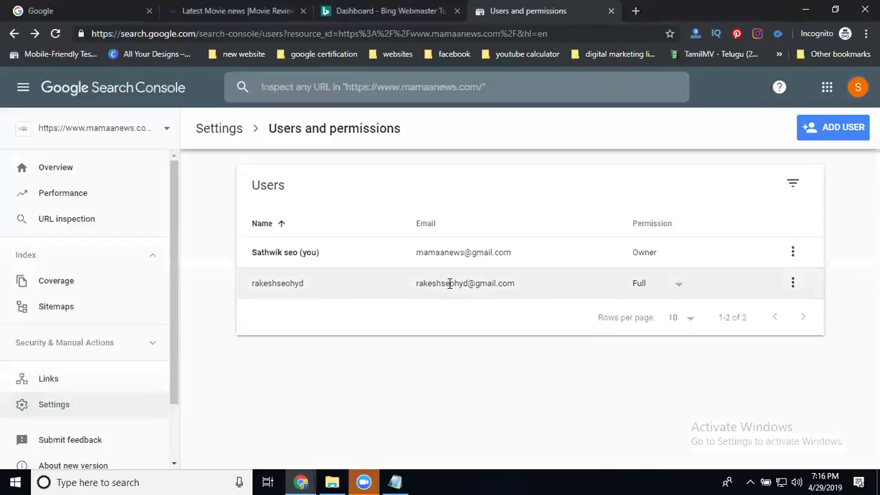
{"action": "left_click", "coordinate": [297, 481]}
{"action": "left_click", "coordinate": [222, 429]}
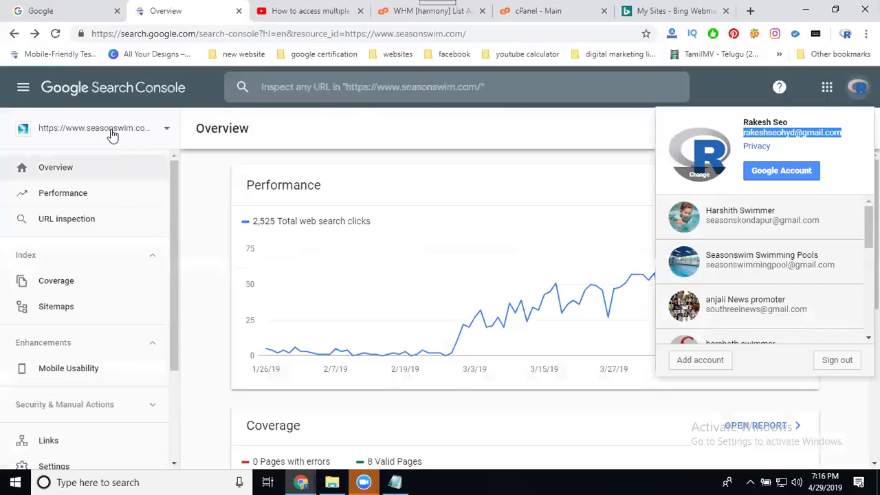
{"action": "left_click", "coordinate": [88, 138]}
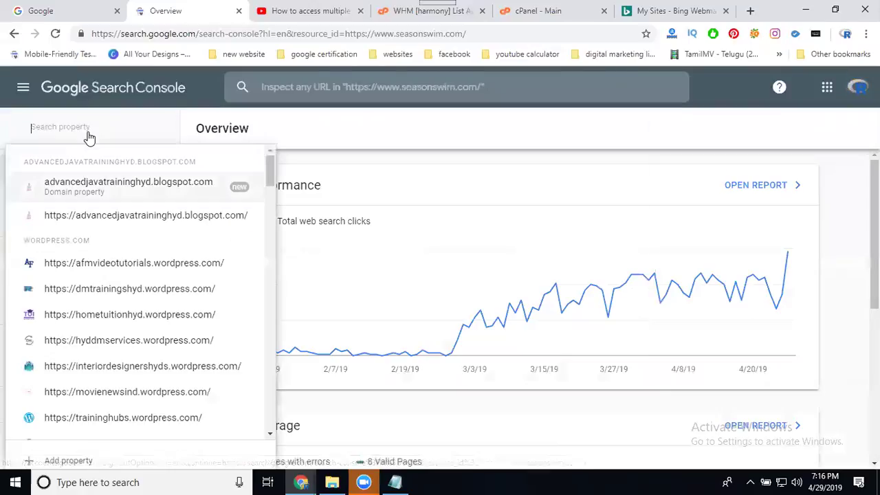
{"action": "type", "text": "mamaa"}
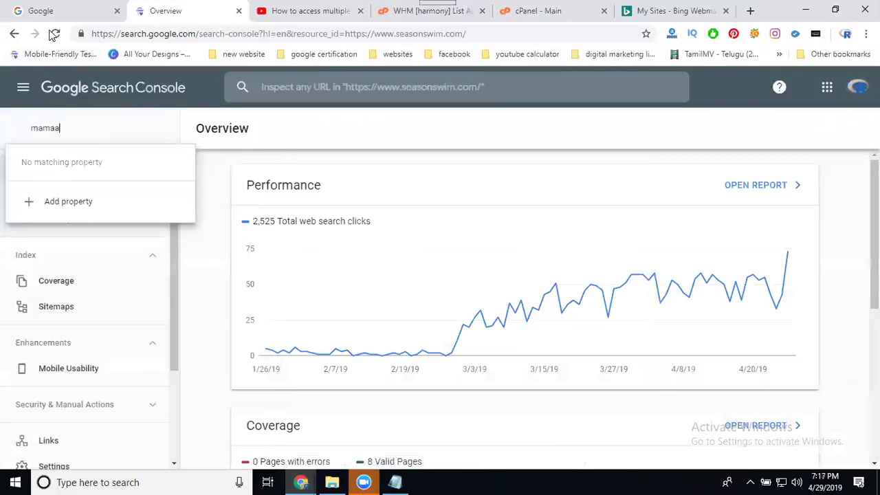
{"action": "key", "text": "Return"}
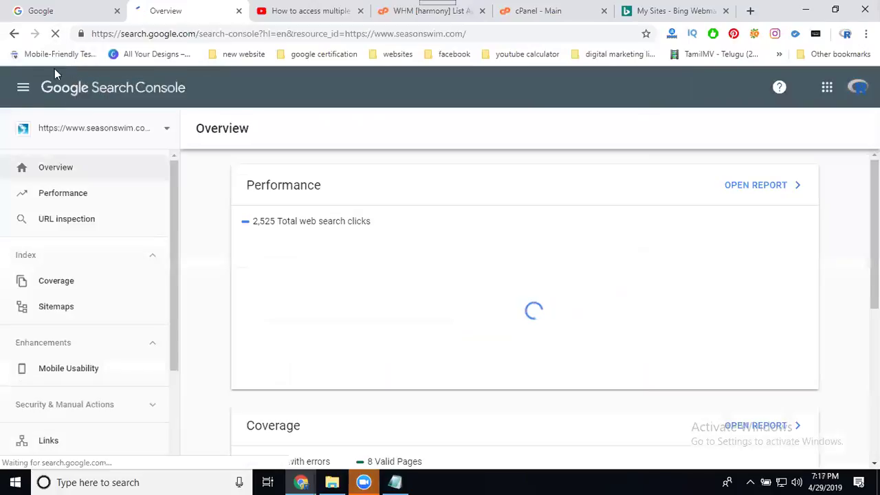
{"action": "left_click", "coordinate": [88, 134]}
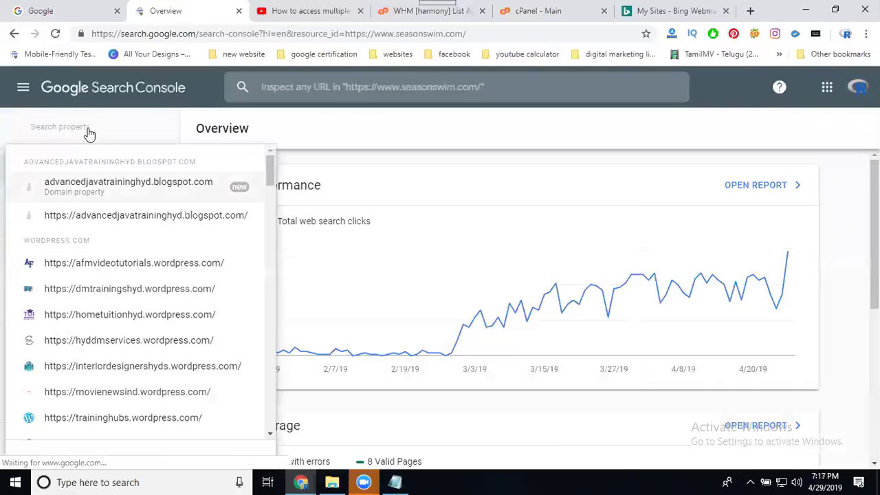
{"action": "type", "text": "mamaa"}
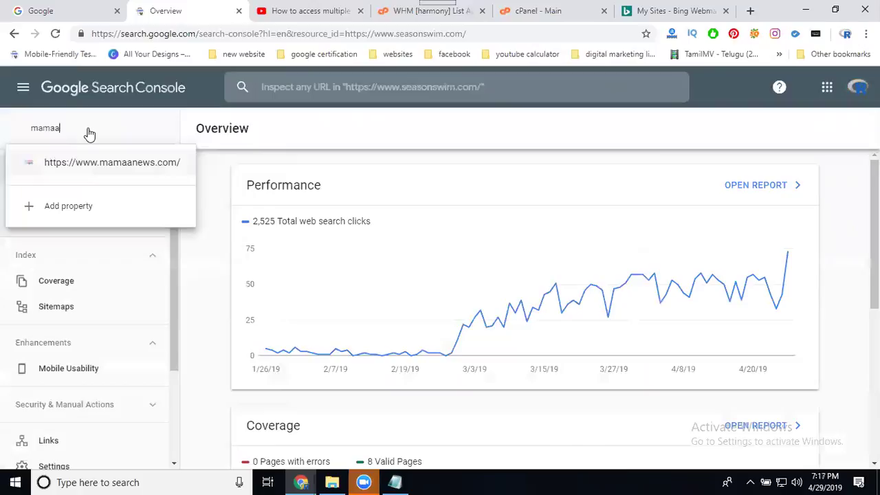
{"action": "left_click", "coordinate": [90, 163]}
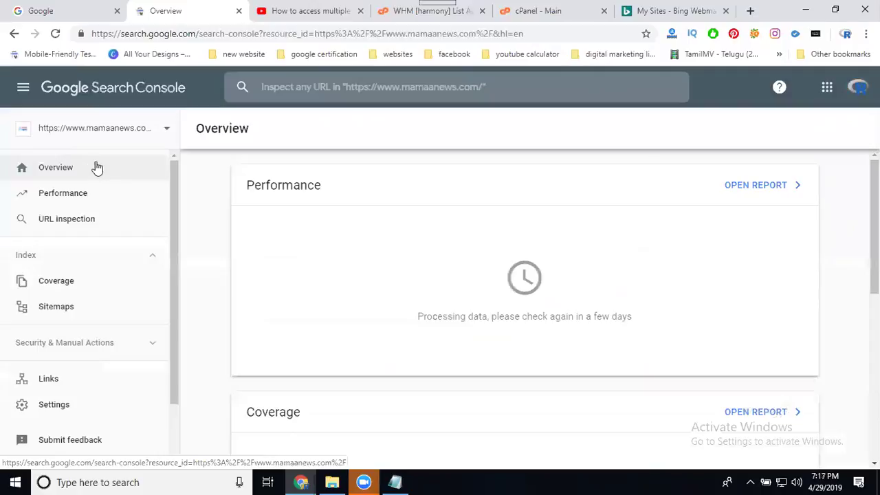
- Bring up the incognito window's Bing Webmaster dashboard for mamaanews.com and scroll its sidebar
{"action": "left_click", "coordinate": [302, 481]}
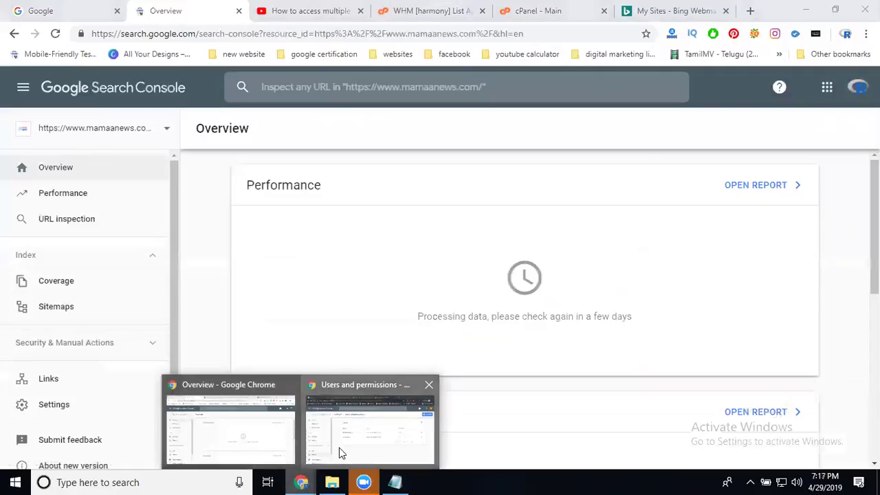
{"action": "left_click", "coordinate": [337, 450]}
{"action": "left_click", "coordinate": [394, 9]}
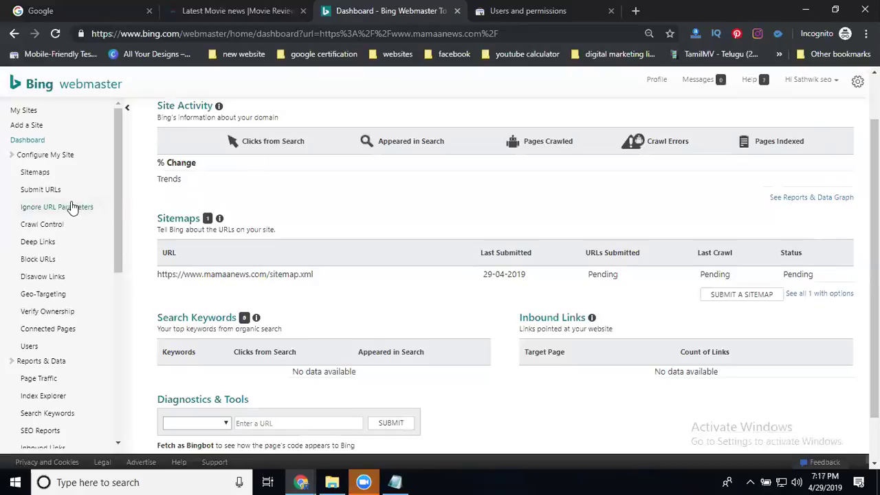
{"action": "scroll", "coordinate": [62, 213], "scroll_direction": "down", "scroll_amount": 3}
{"action": "scroll", "coordinate": [55, 251], "scroll_direction": "down", "scroll_amount": 3}
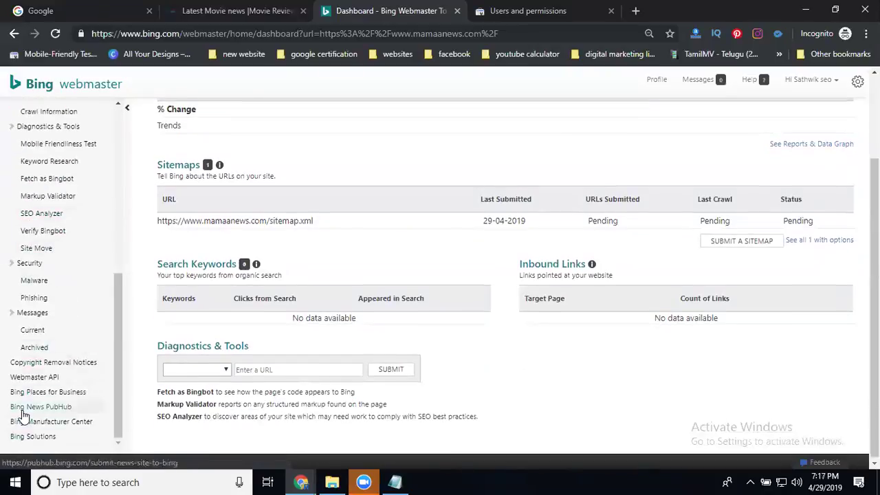
{"action": "scroll", "coordinate": [49, 304], "scroll_direction": "up", "scroll_amount": 5}
{"action": "scroll", "coordinate": [59, 259], "scroll_direction": "up", "scroll_amount": 3}
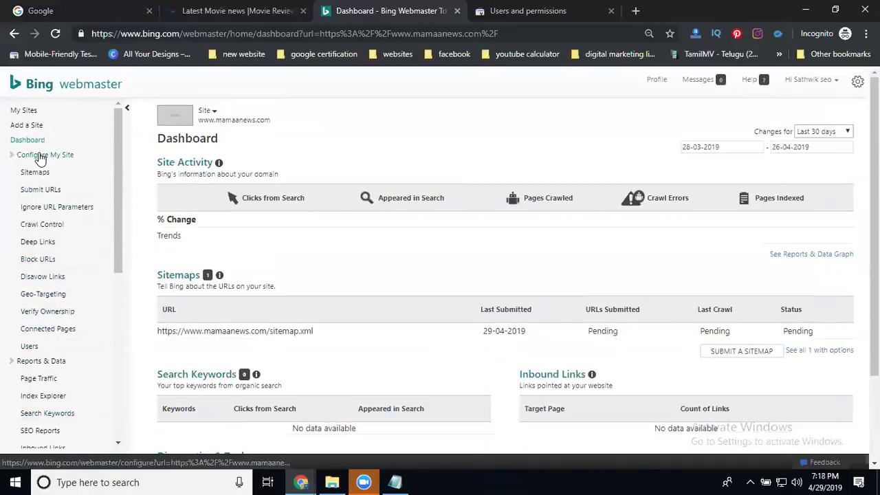
- On the Bing Users page, add the new user's e-mail with the Administrator role
{"action": "left_click", "coordinate": [24, 347]}
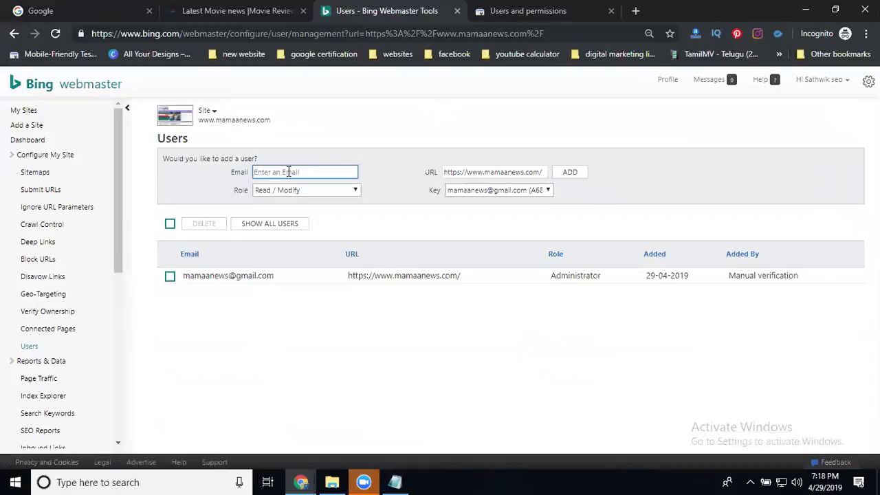
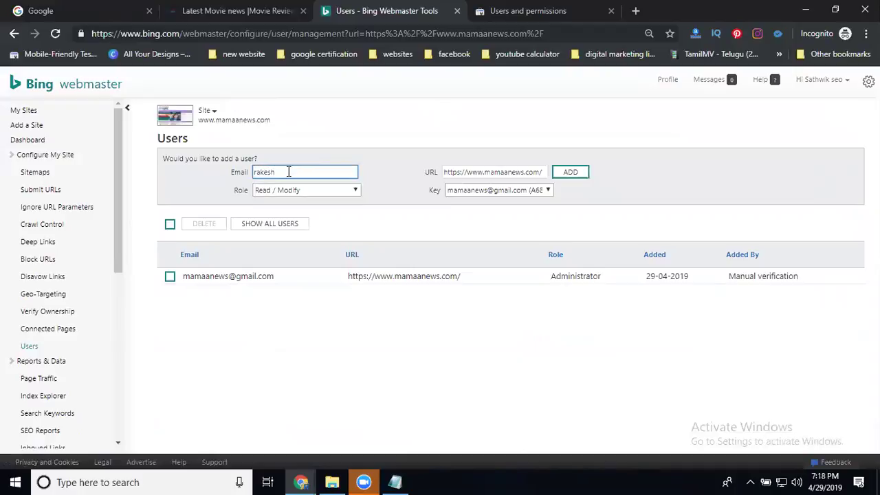
{"action": "left_click", "coordinate": [287, 191]}
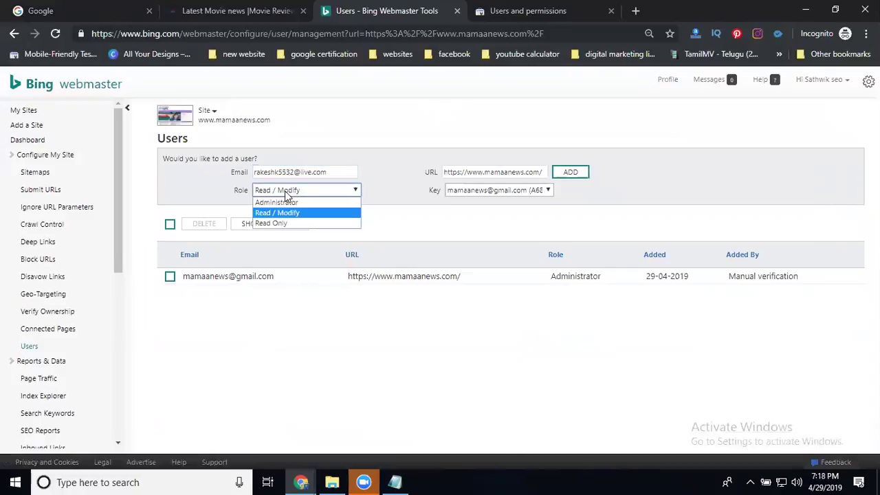
{"action": "left_click", "coordinate": [282, 202]}
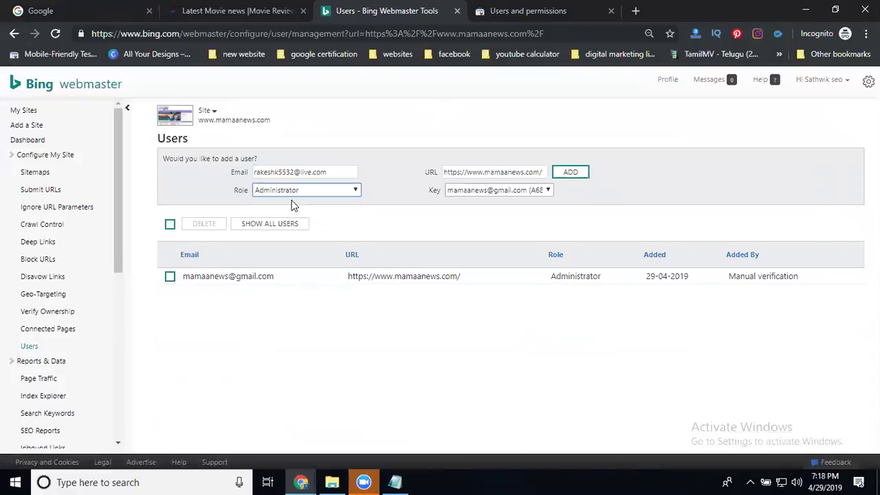
{"action": "left_click", "coordinate": [580, 173]}
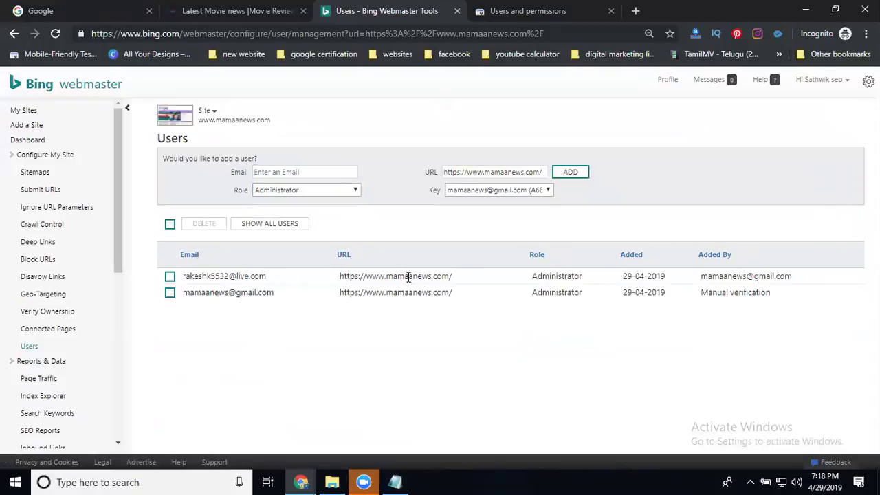
{"action": "left_click", "coordinate": [301, 481]}
- In the other window, filter My Sites by 'mamaa', open the mamaanews.com dashboard, and highlight the sitemap date
{"action": "left_click", "coordinate": [254, 445]}
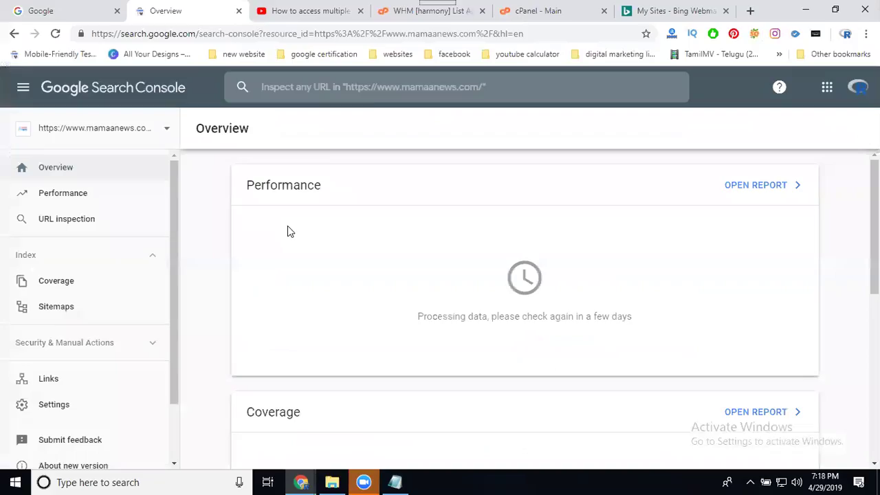
{"action": "left_click", "coordinate": [645, 14]}
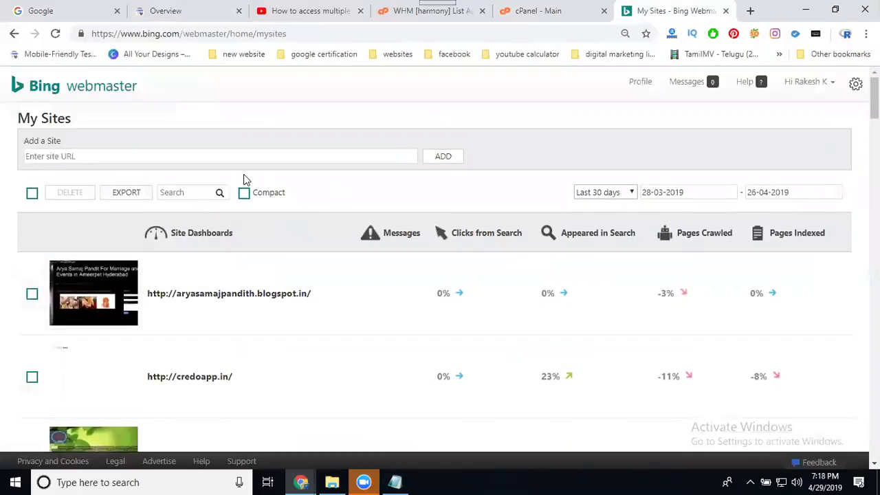
{"action": "left_click", "coordinate": [200, 191]}
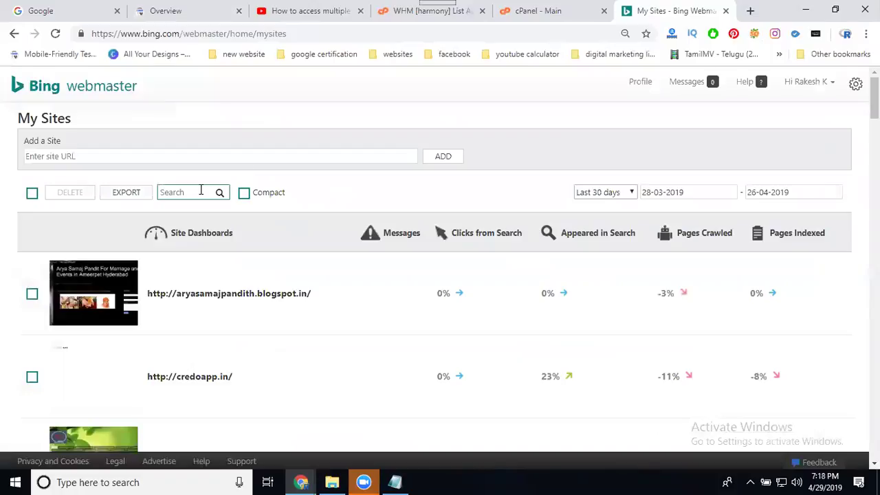
{"action": "type", "text": "mamaa"}
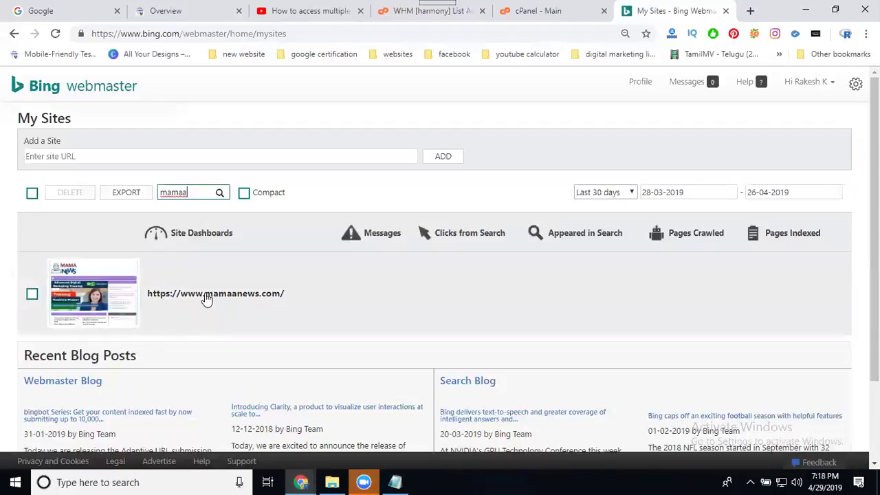
{"action": "left_click", "coordinate": [211, 297]}
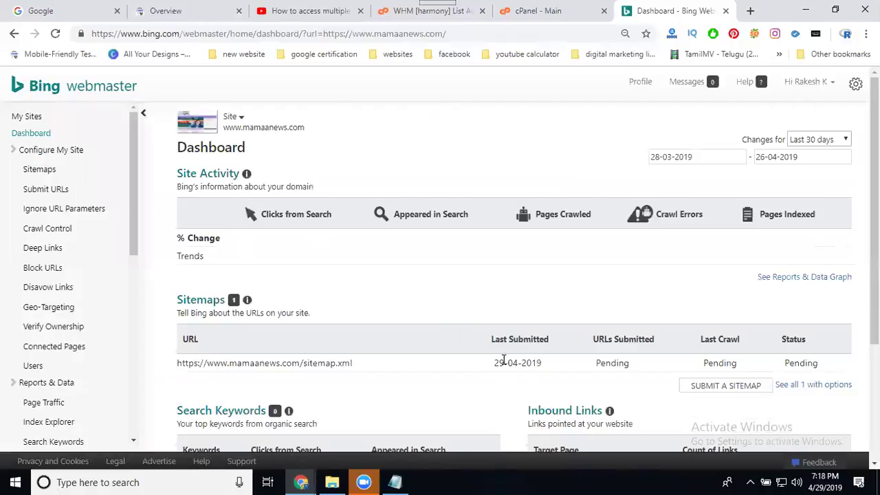
{"action": "left_click_drag", "start_coordinate": [493, 362], "coordinate": [545, 365]}
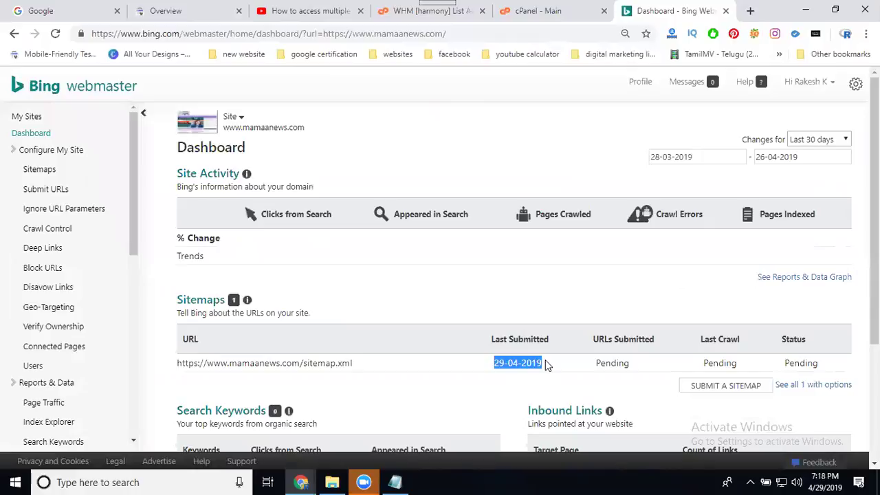
- Click the Bing logo, then bring back the incognito window showing both Administrator users
{"action": "left_click", "coordinate": [45, 91]}
{"action": "left_click", "coordinate": [301, 482]}
{"action": "left_click", "coordinate": [371, 432]}
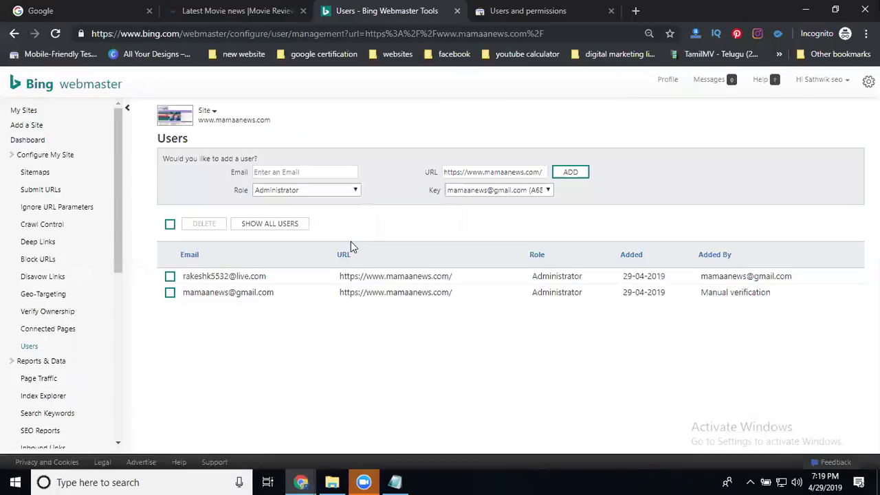